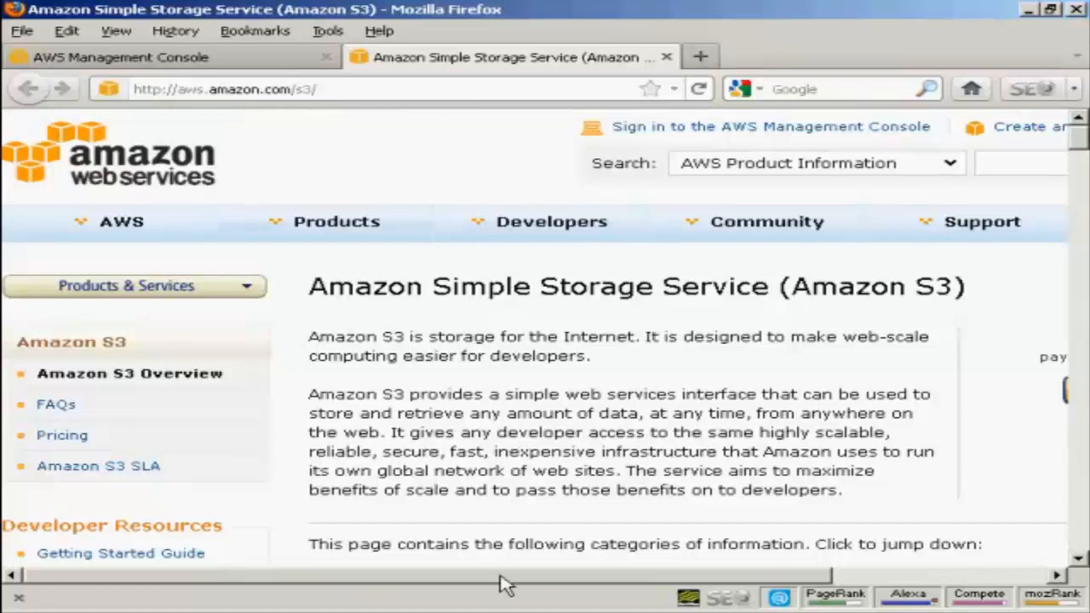
# Switch to the AWS Management Console and create an S3 bucket named 1123254yhfb in the Ireland region.
pyautogui.moveTo(504, 576); pyautogui.dragTo(953, 584)
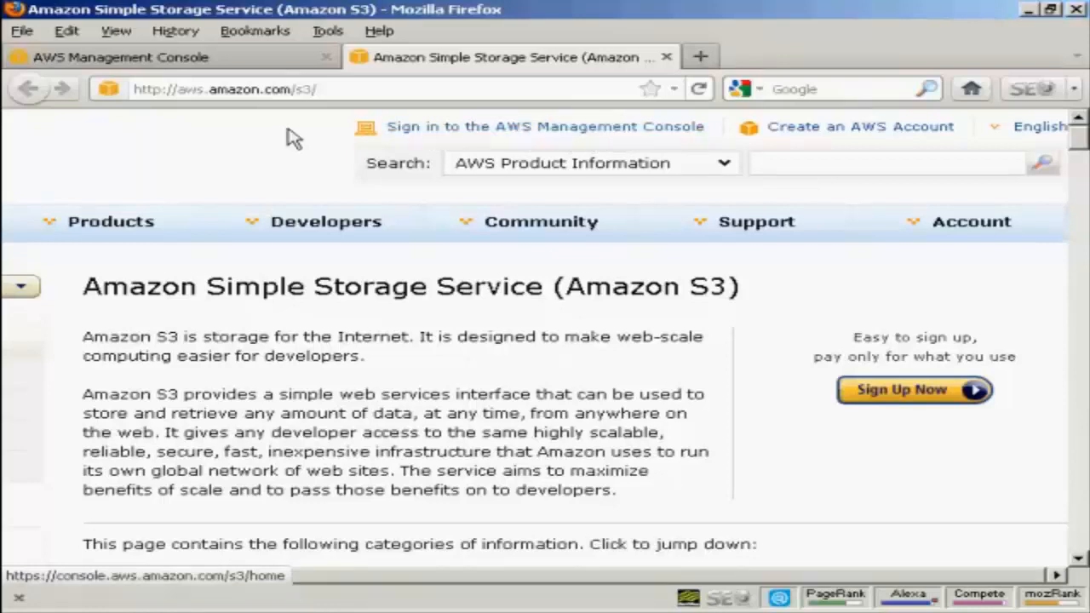
pyautogui.click(173, 61)
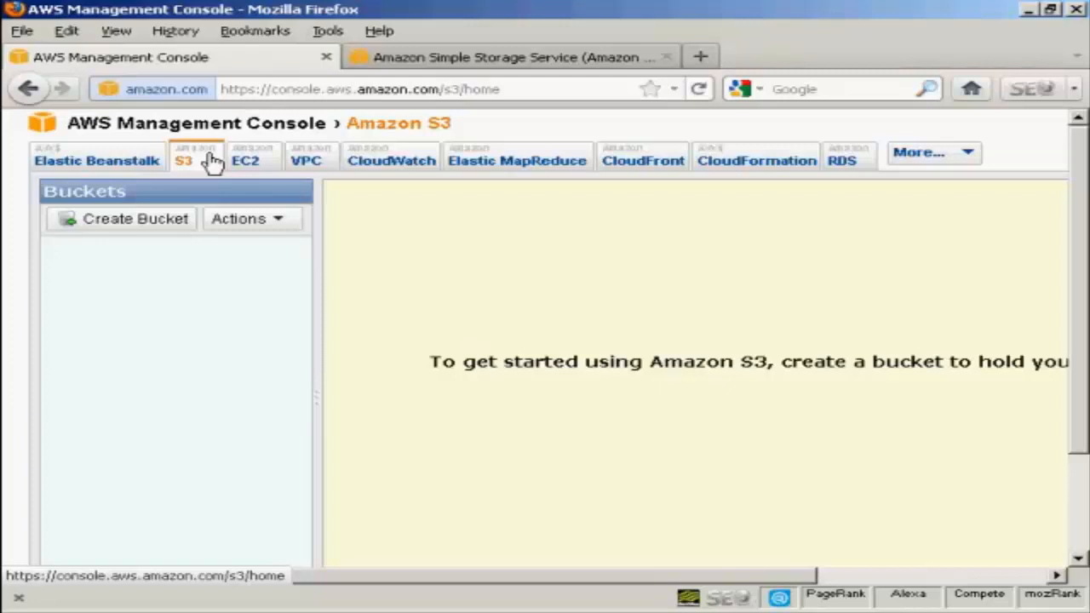
pyautogui.click(153, 235)
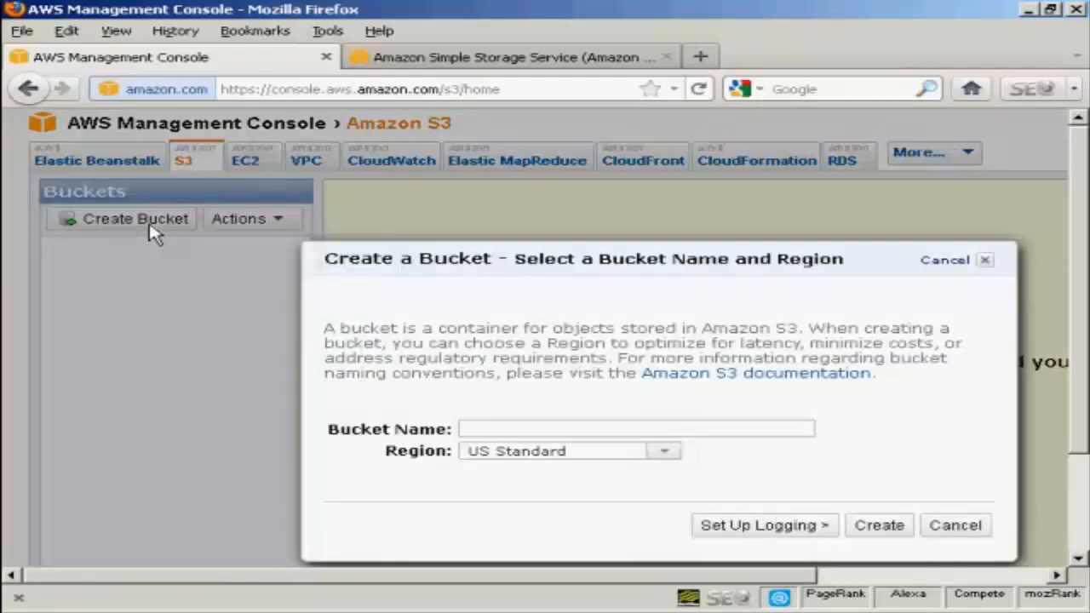
pyautogui.click(501, 429)
pyautogui.write('1123254yhfb')
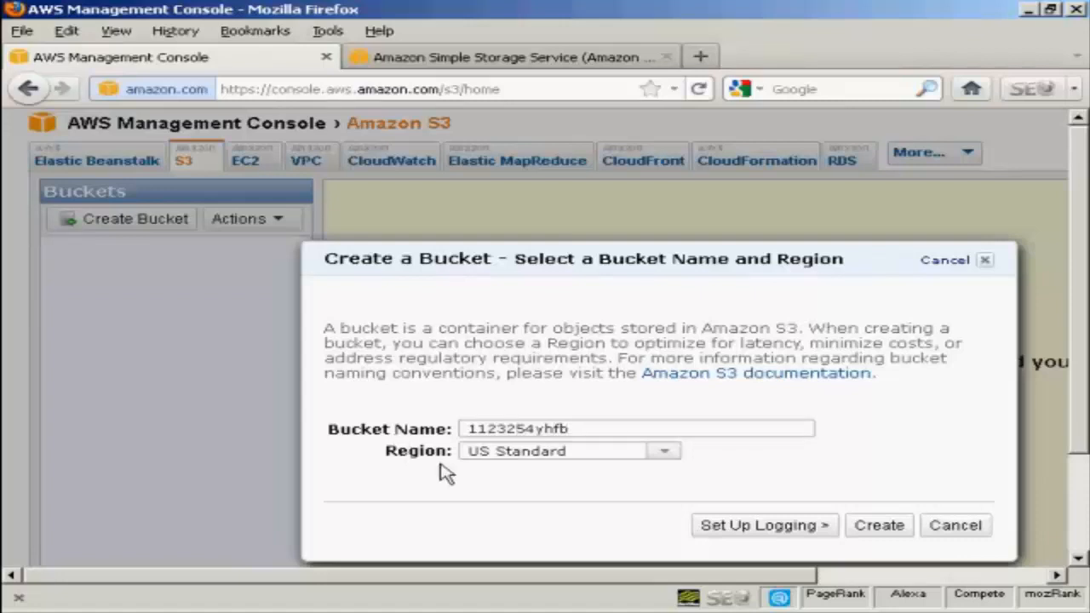
pyautogui.click(667, 456)
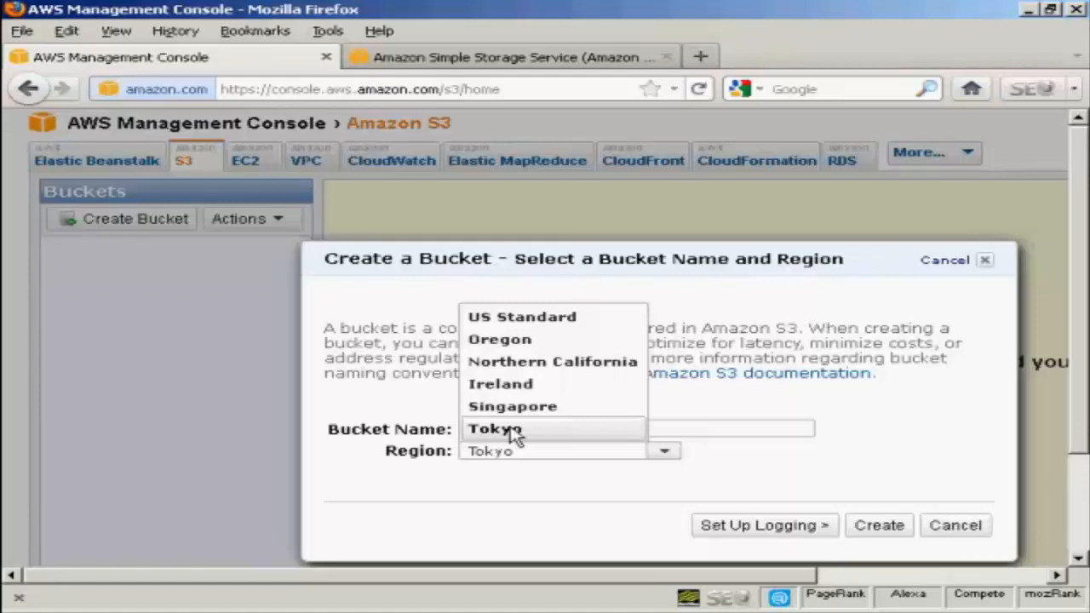
pyautogui.click(542, 390)
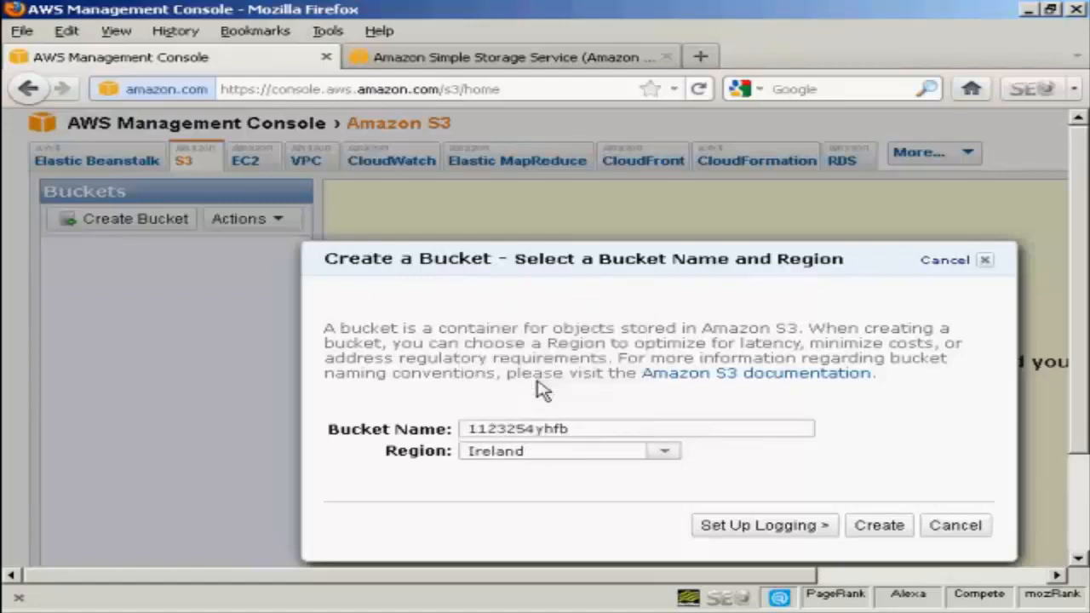
pyautogui.click(878, 528)
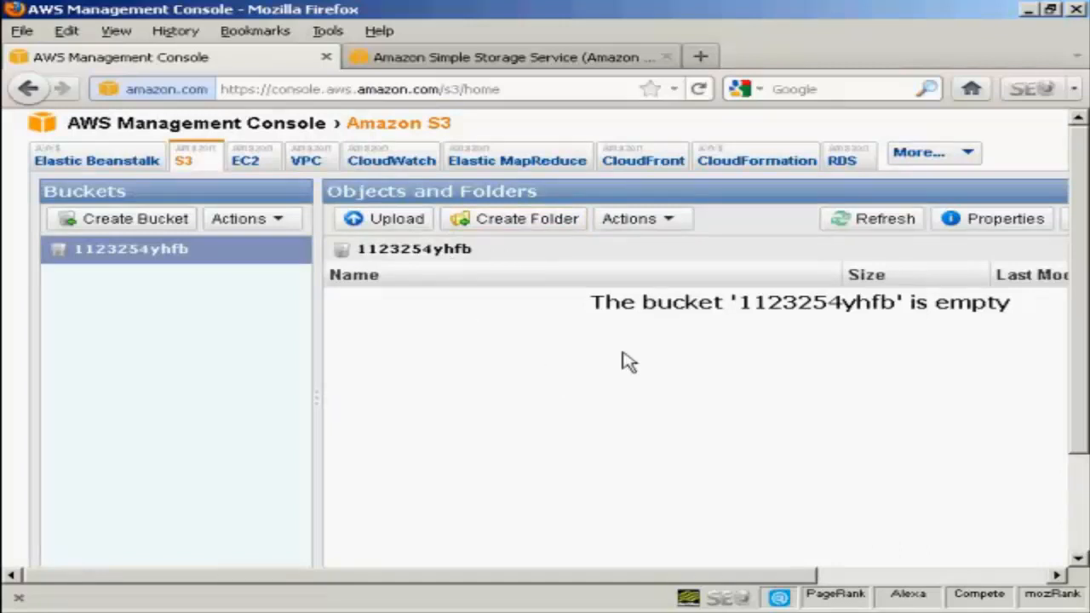
# Create a folder named photos in the 1123254yhfb bucket.
pyautogui.click(532, 228)
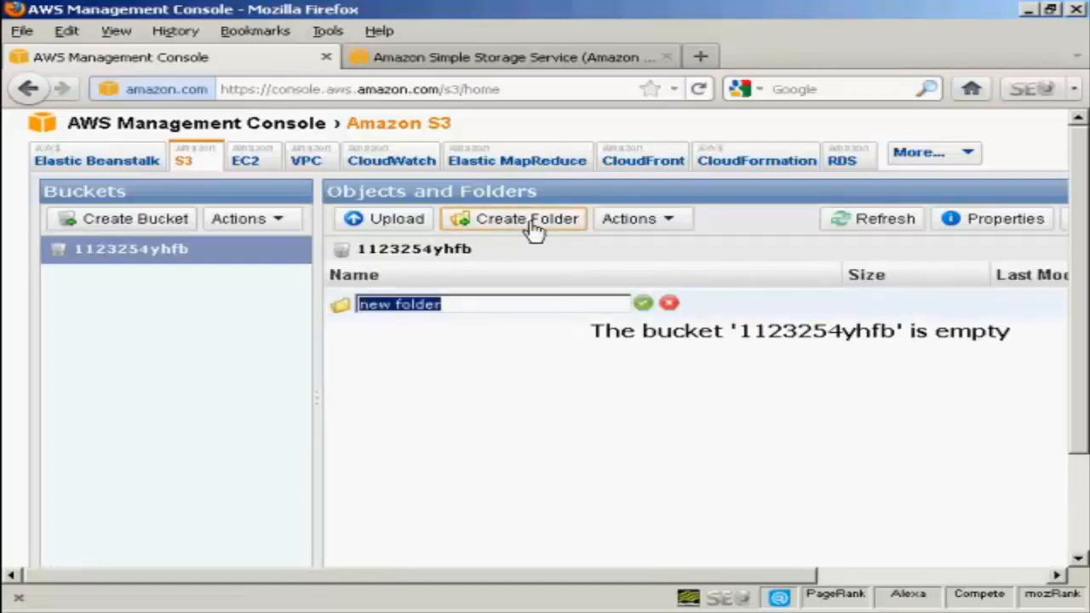
pyautogui.write('Pho')
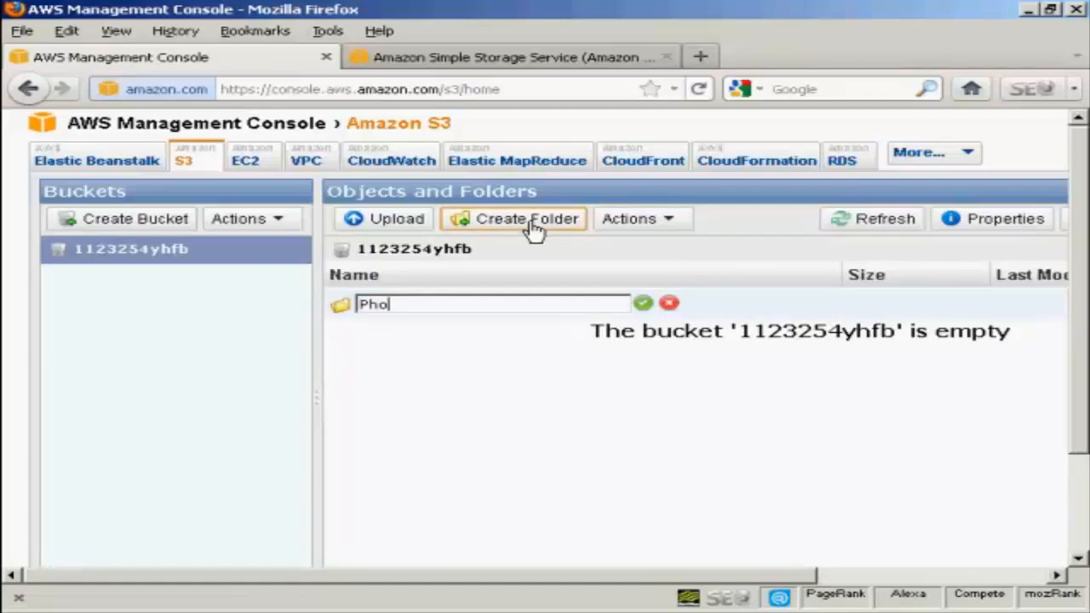
pyautogui.press('BackSpace')
pyautogui.press('BackSpace')
pyautogui.press('BackSpace')
pyautogui.write('photos')
pyautogui.click(644, 307)
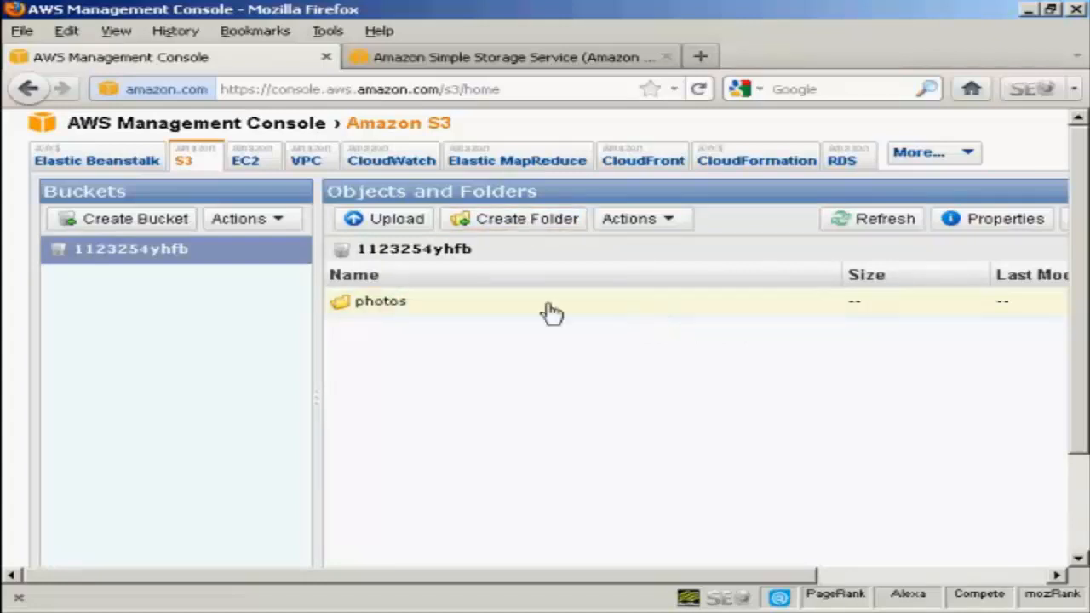
# Upload sam01.jpg from the Websites folder into the bucket's photos folder.
pyautogui.doubleClick(397, 308)
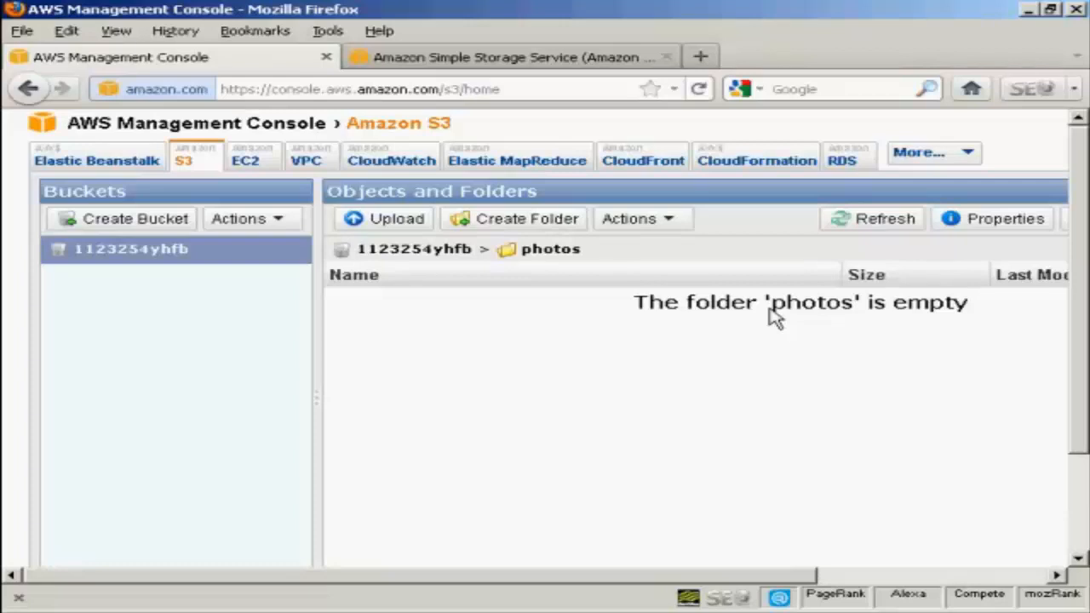
pyautogui.click(392, 223)
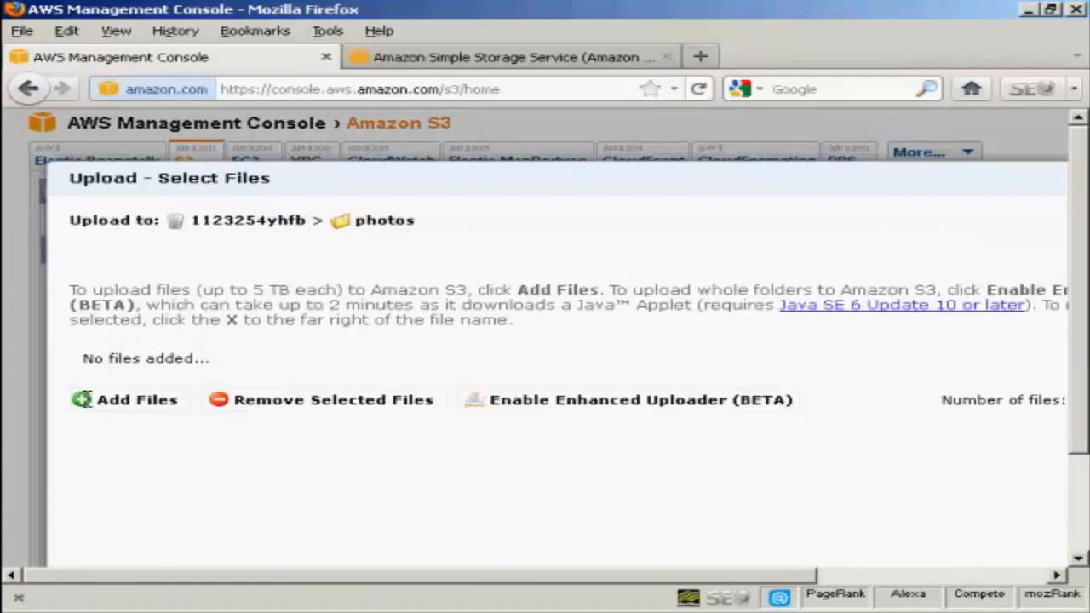
pyautogui.click(85, 398)
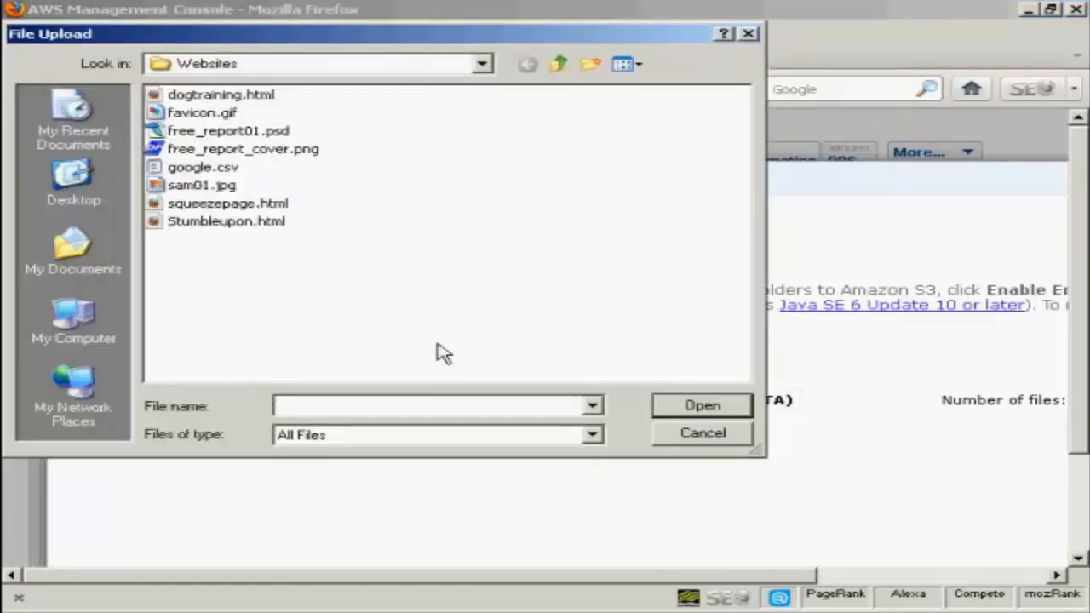
pyautogui.click(210, 191)
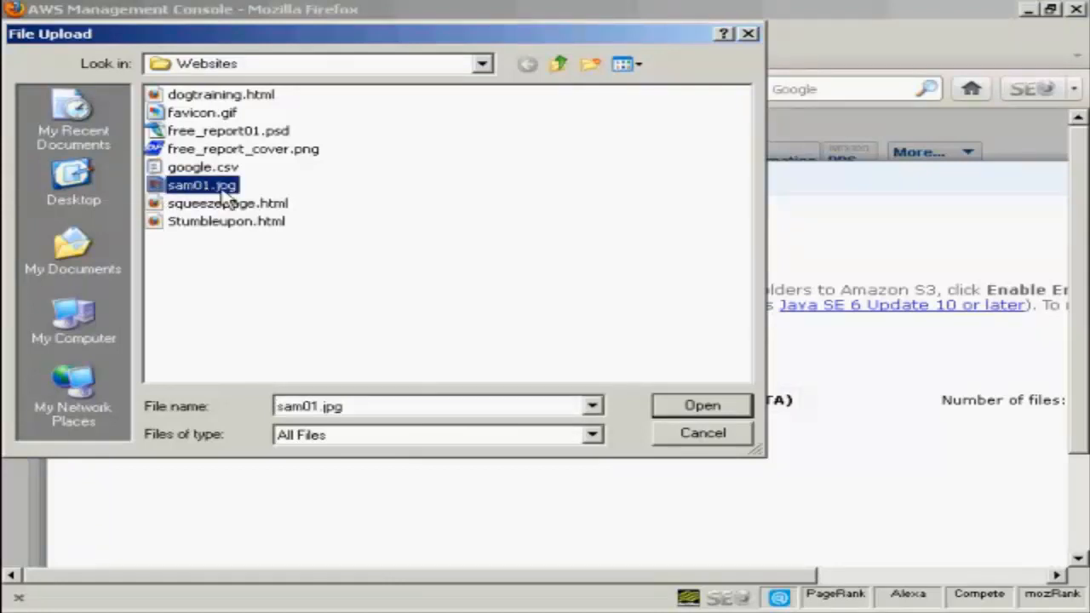
pyautogui.click(704, 407)
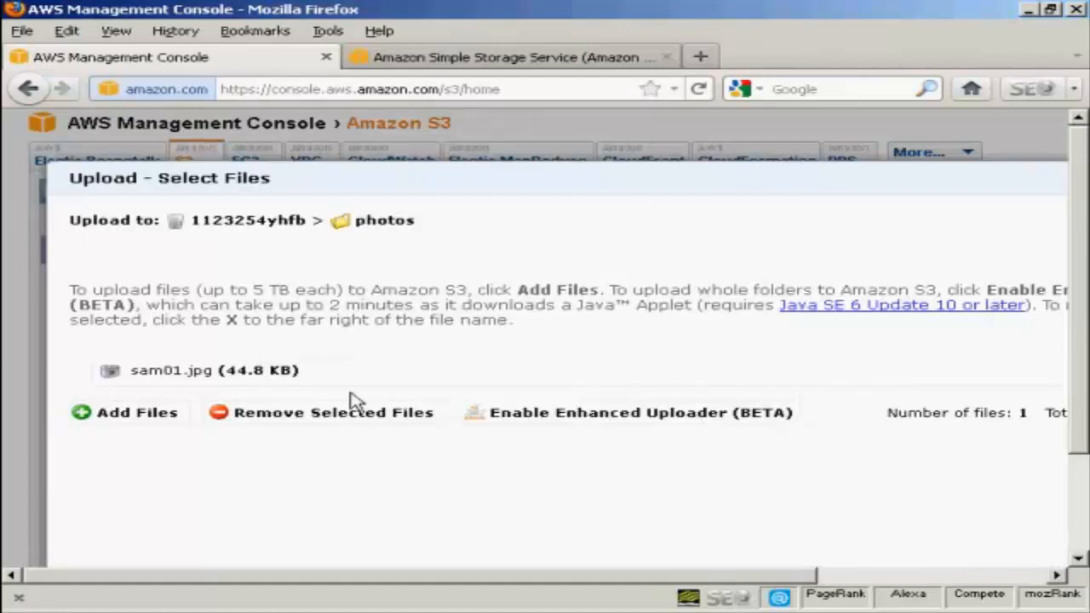
pyautogui.moveTo(516, 579); pyautogui.dragTo(747, 579)
pyautogui.scroll(-3, 1083, 361)
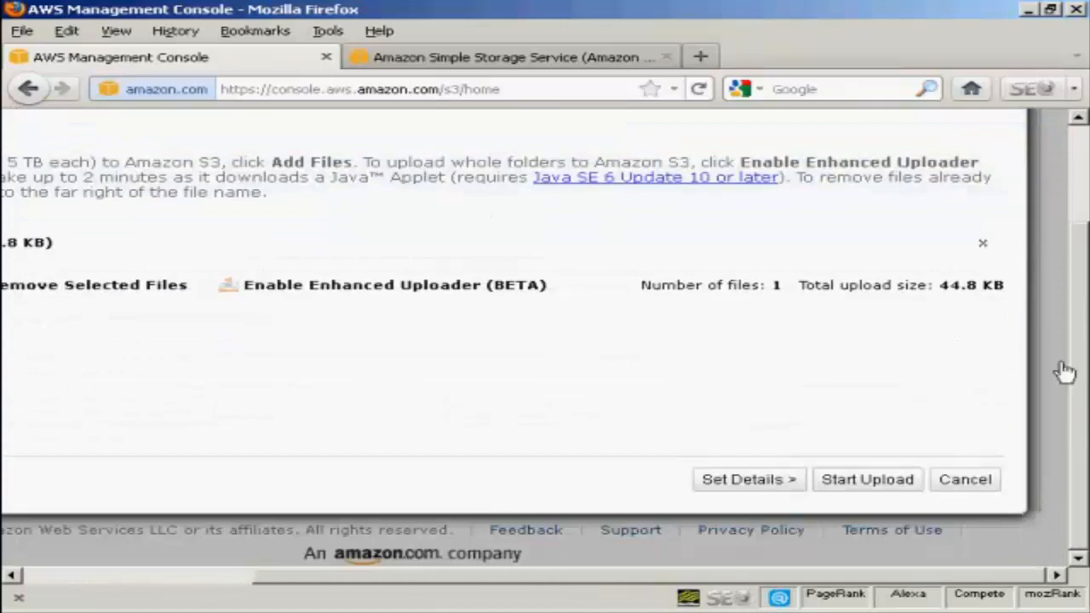
pyautogui.click(866, 482)
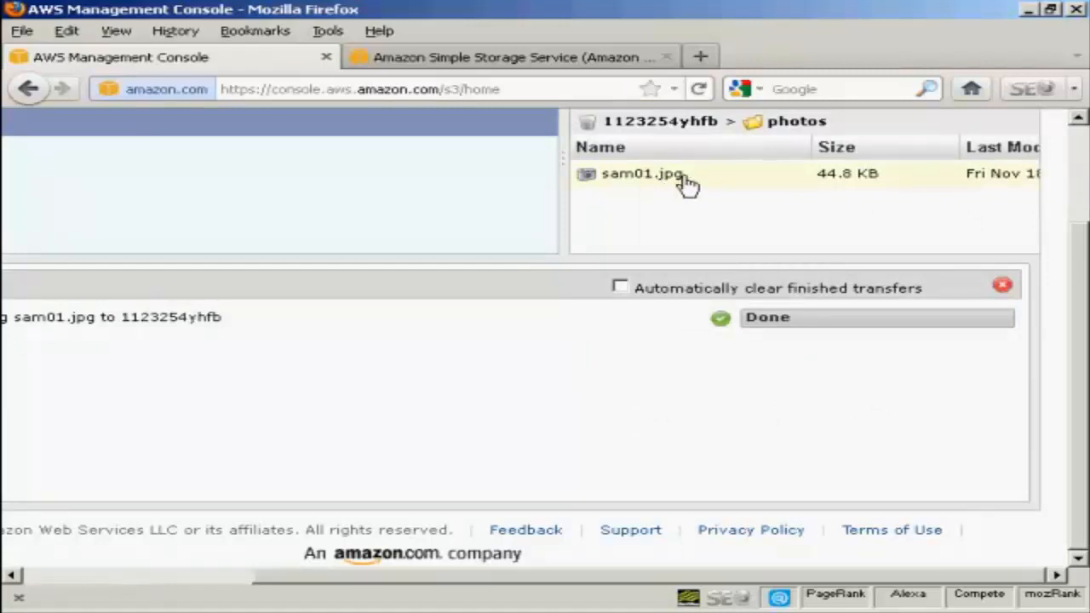
# Close the list of finished transfers below the bucket contents.
pyautogui.scroll(2, 1083, 256)
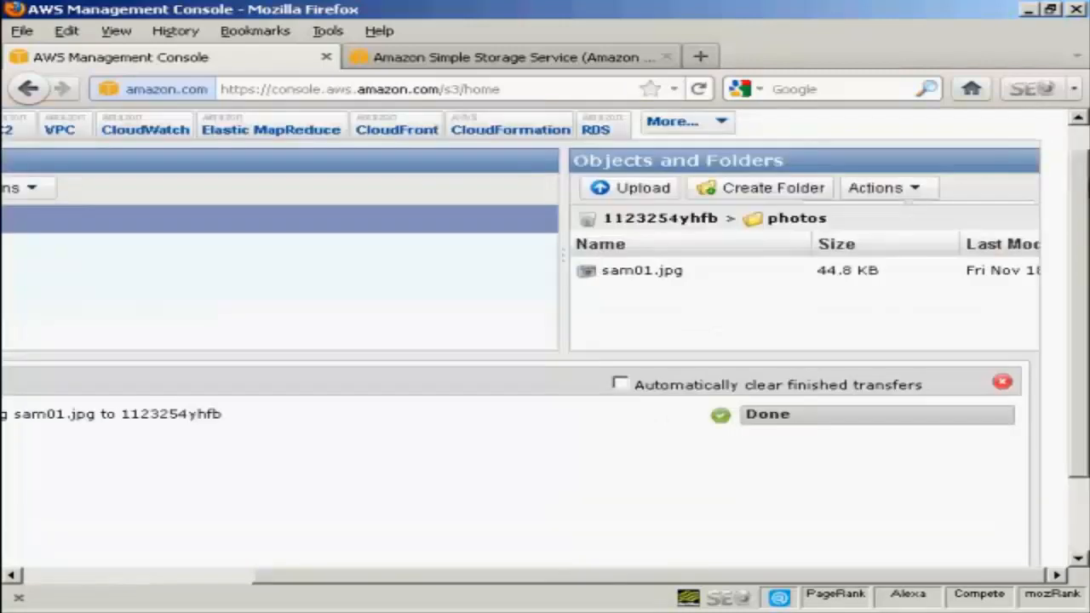
pyautogui.scroll(1, 545, 295)
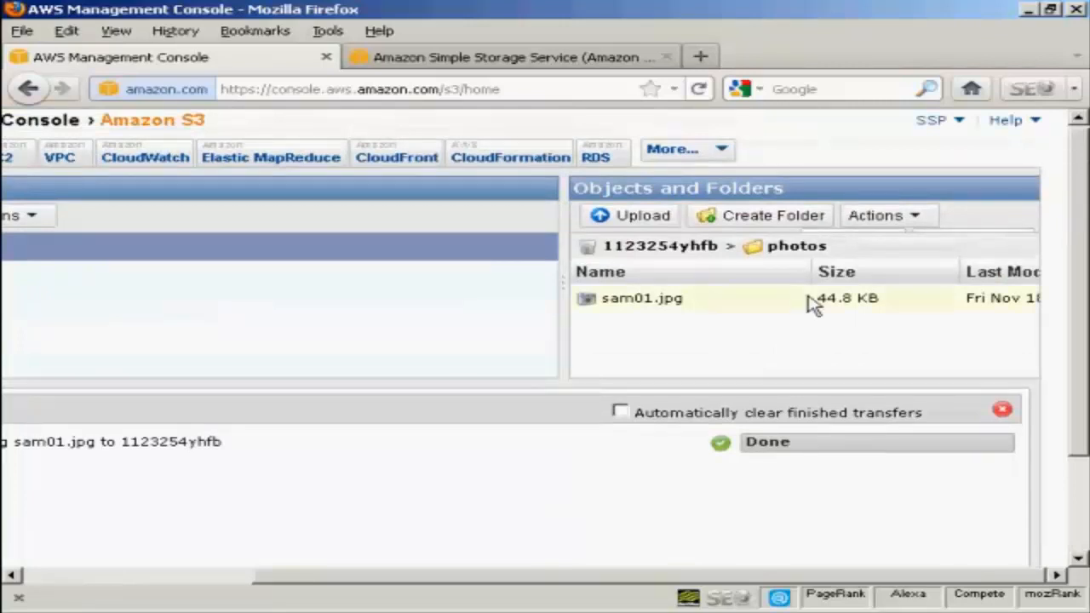
pyautogui.click(1003, 413)
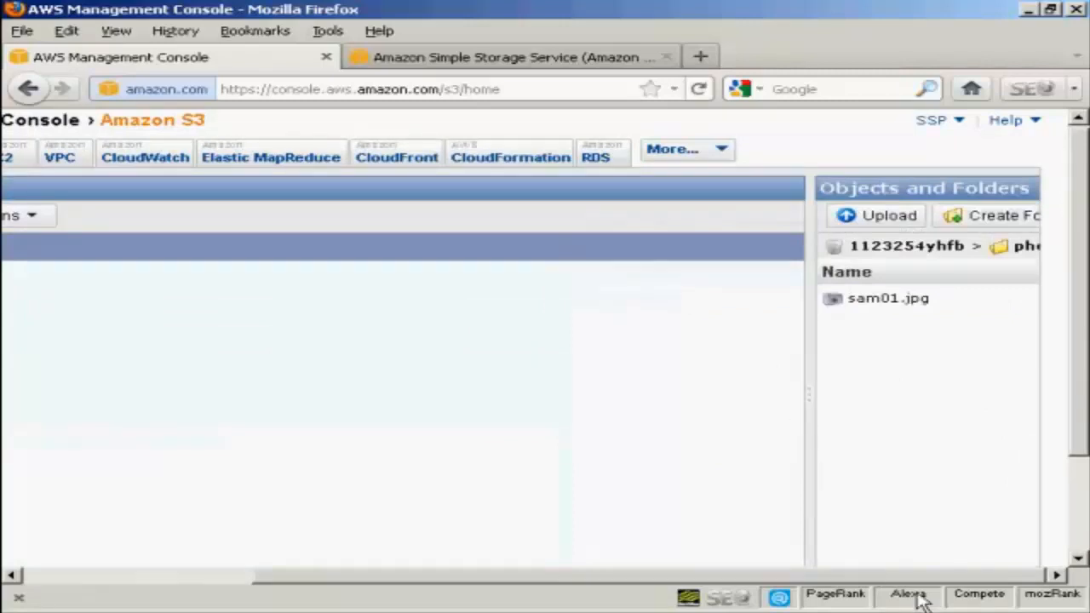
# Make sam01.jpg in the photos folder public and confirm the change.
pyautogui.click(907, 309)
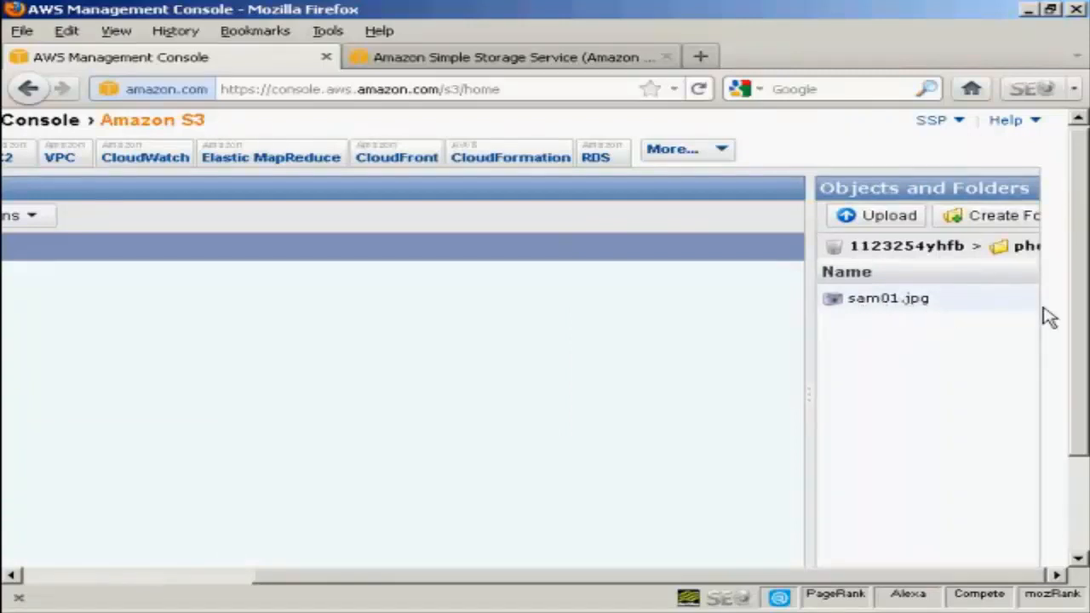
pyautogui.rightClick(877, 304)
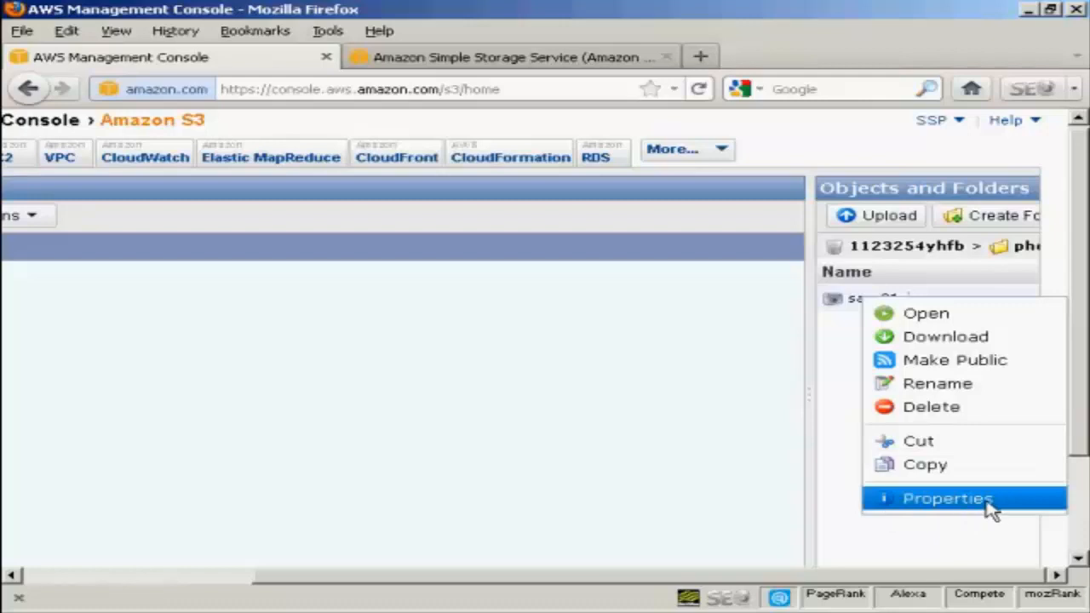
pyautogui.click(962, 361)
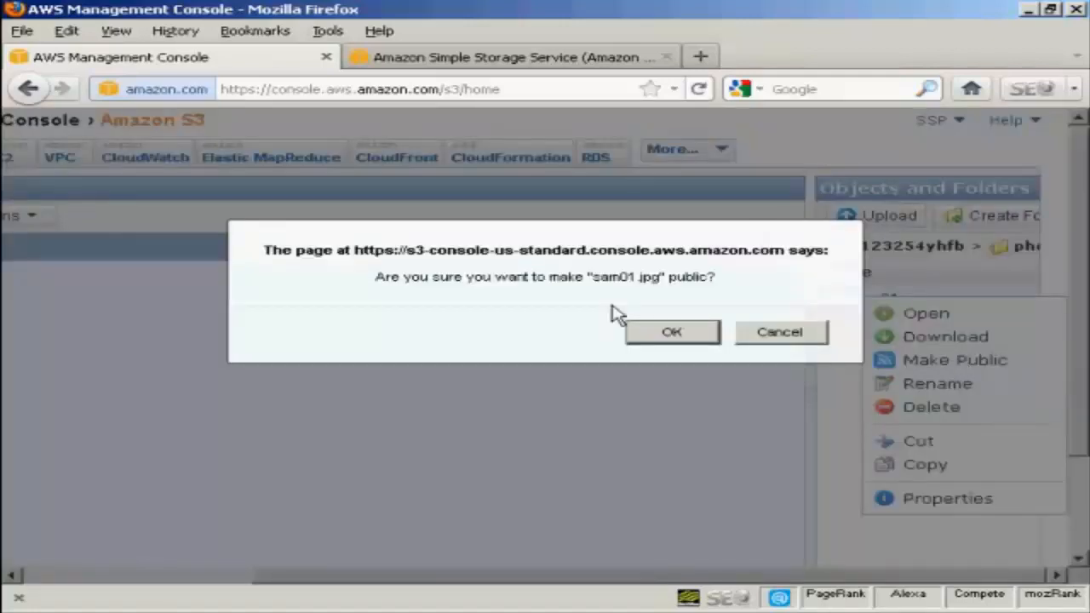
pyautogui.click(675, 338)
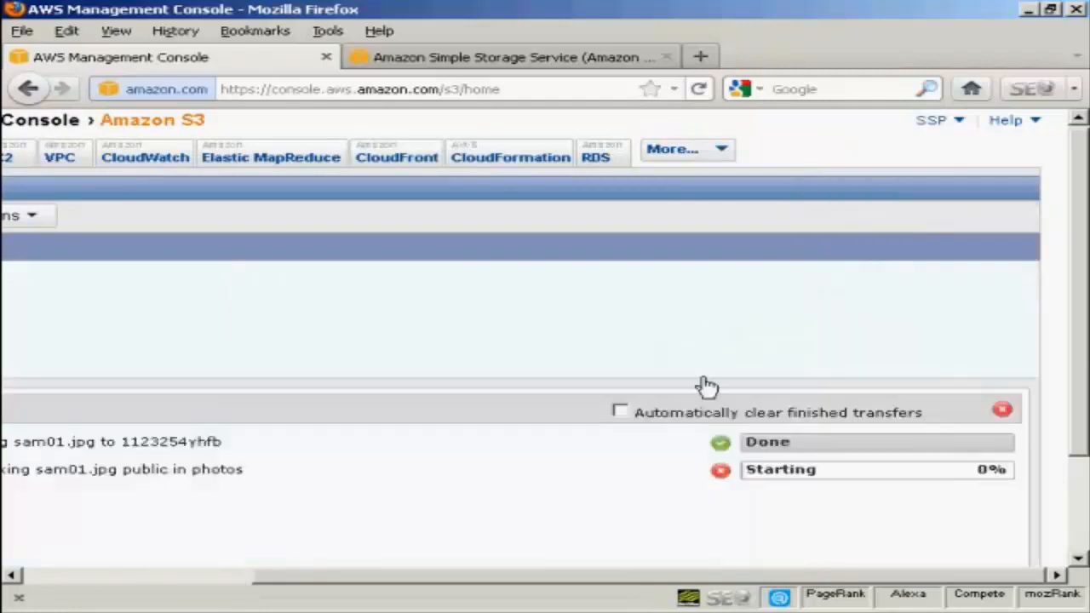
# Reload the S3 bucket view and display the properties of sam01.jpg, including its link.
pyautogui.moveTo(835, 580); pyautogui.dragTo(579, 581)
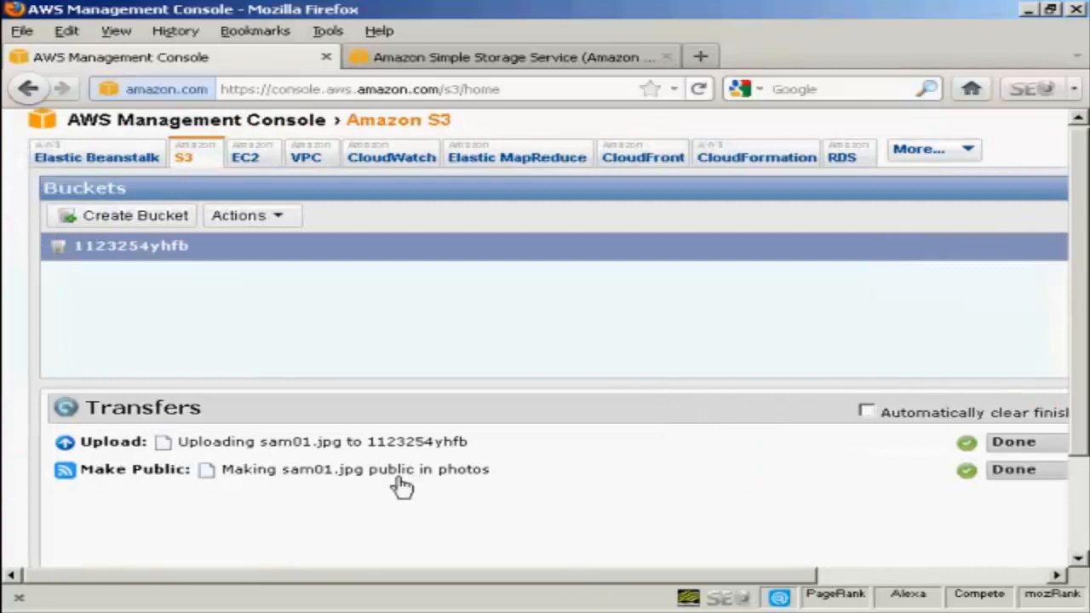
pyautogui.moveTo(612, 580); pyautogui.dragTo(533, 570)
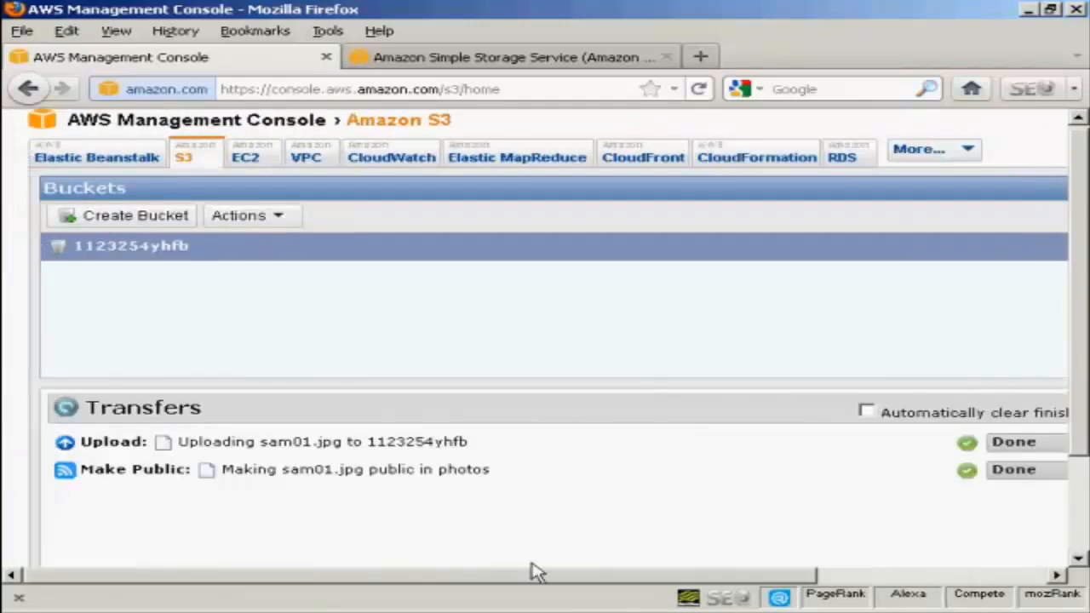
pyautogui.click(194, 162)
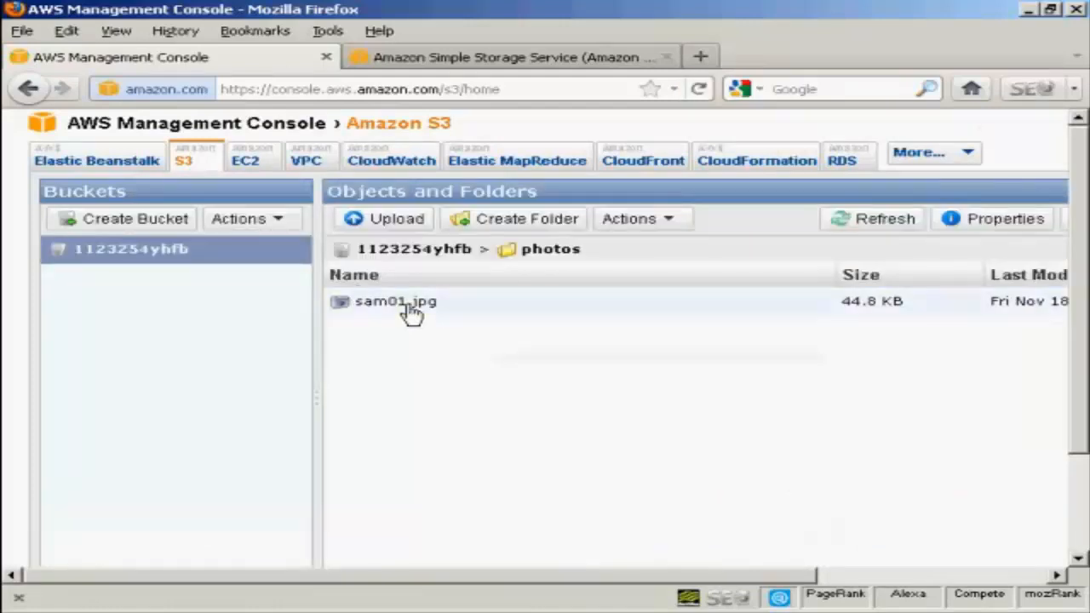
pyautogui.rightClick(408, 308)
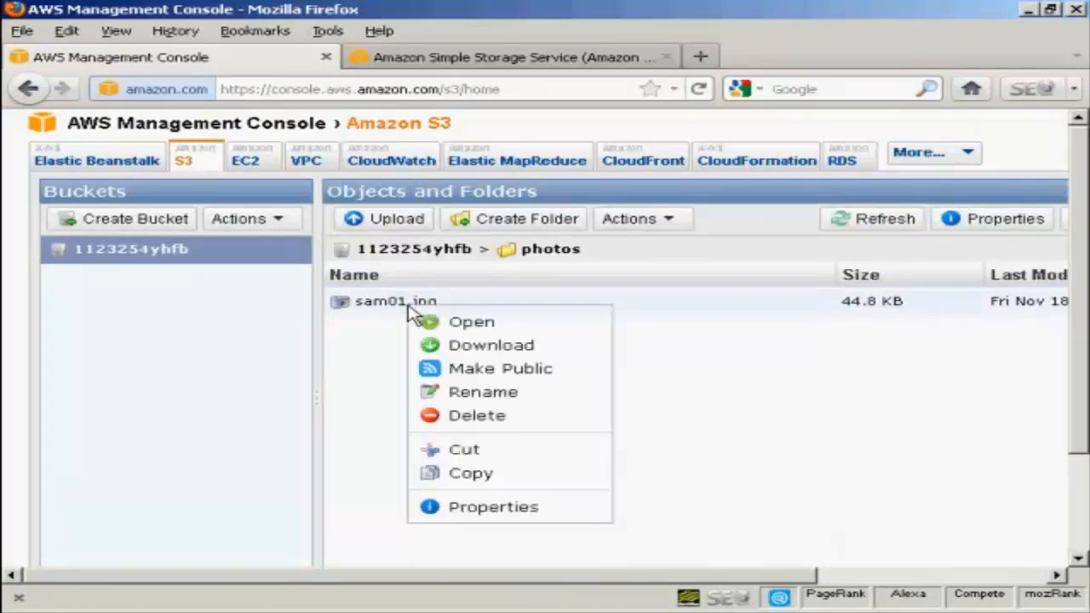
pyautogui.click(504, 511)
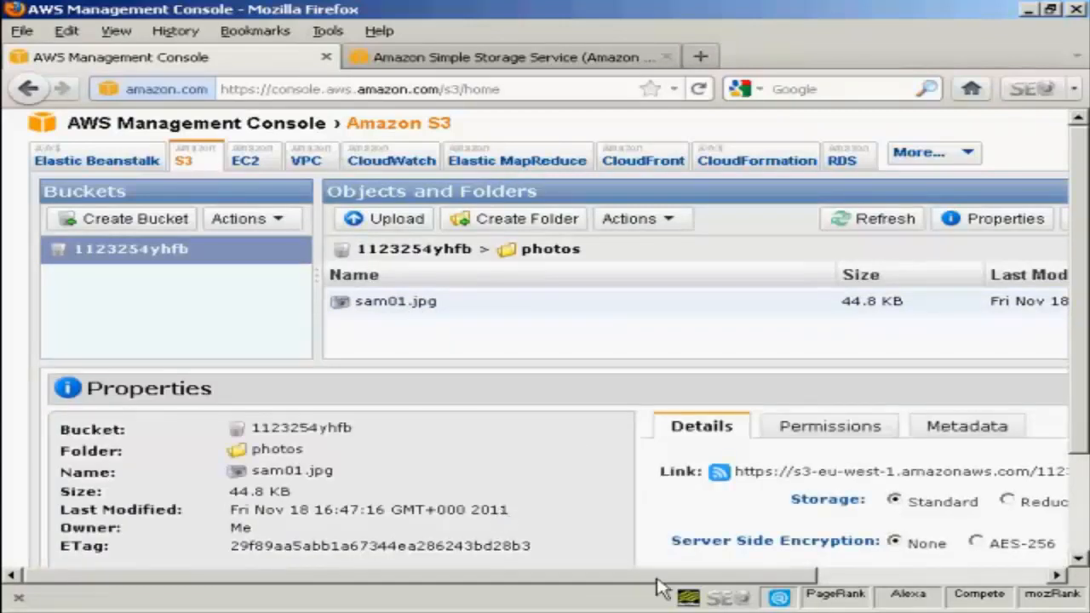
pyautogui.moveTo(656, 580); pyautogui.dragTo(902, 580)
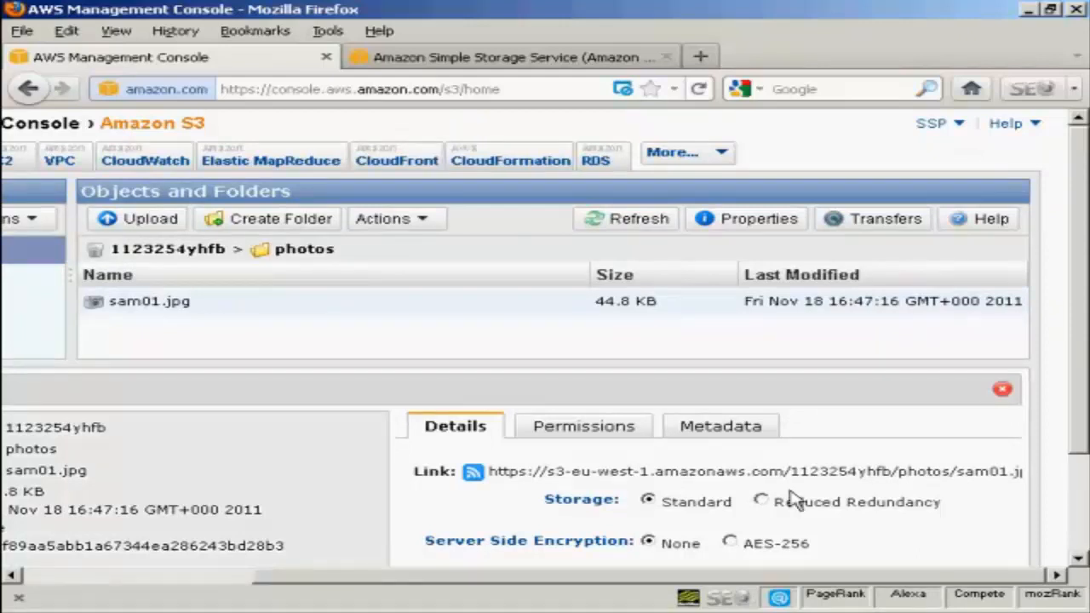
# Open sam01.jpg in its own browser tab and copy its full web address, closing the image tab when done.
pyautogui.click(175, 311)
pyautogui.doubleClick(175, 312)
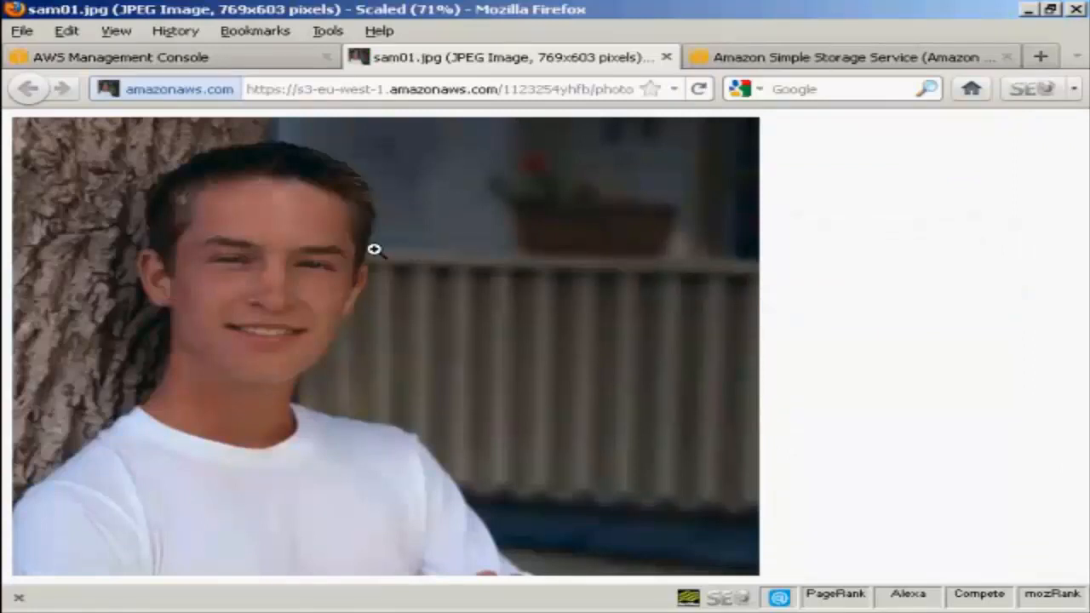
pyautogui.click(257, 90)
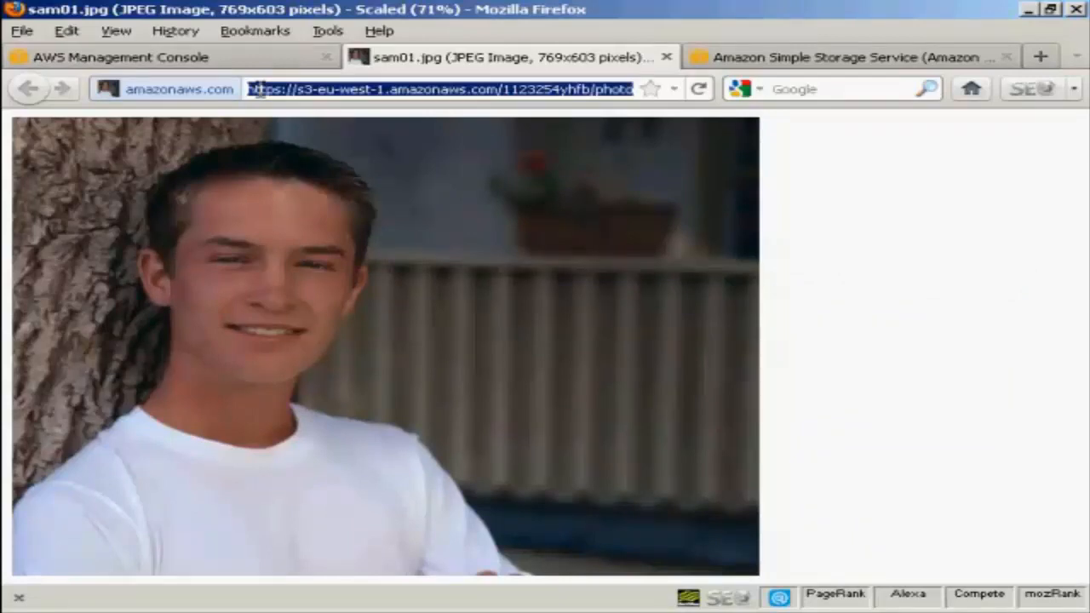
pyautogui.rightClick(258, 90)
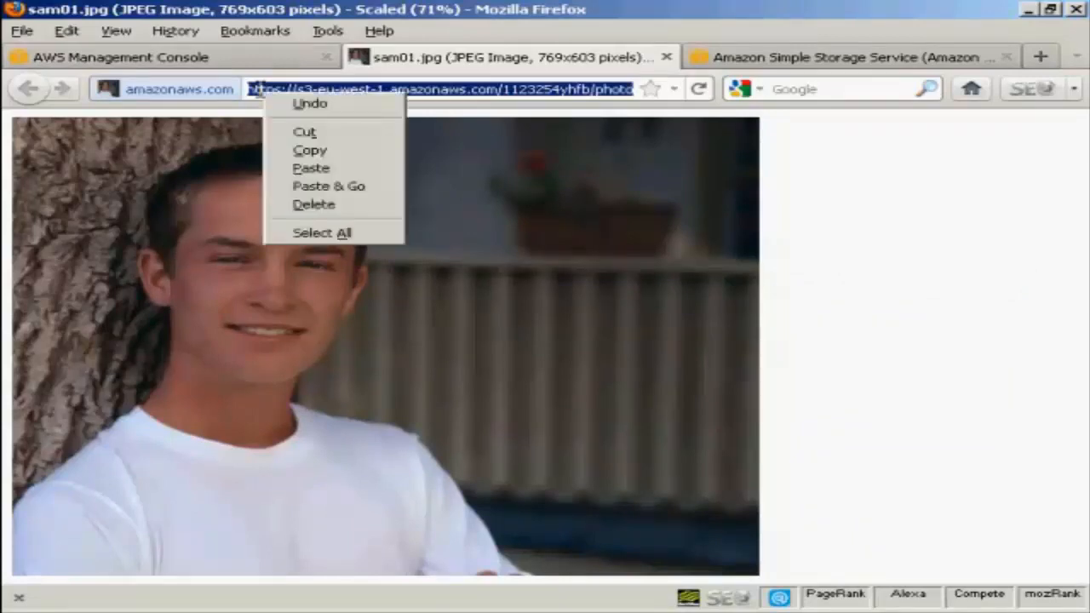
pyautogui.click(310, 152)
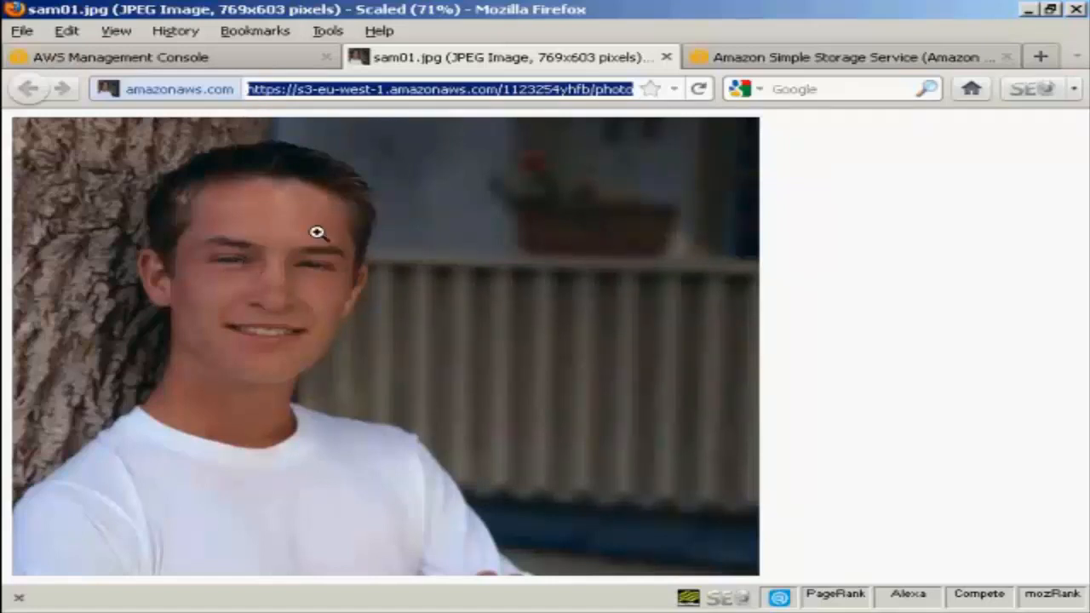
pyautogui.click(666, 57)
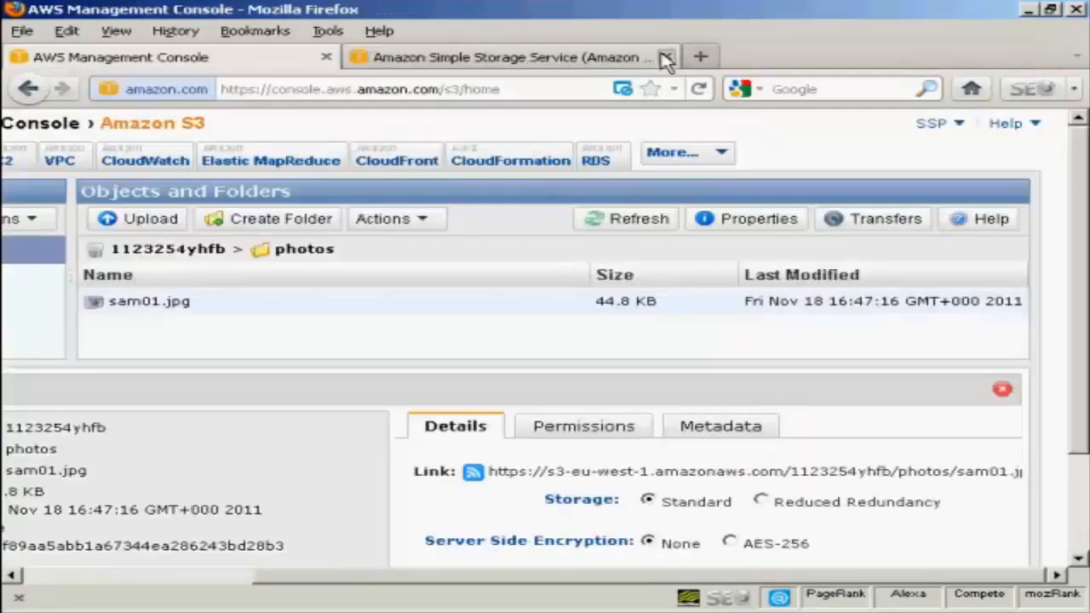